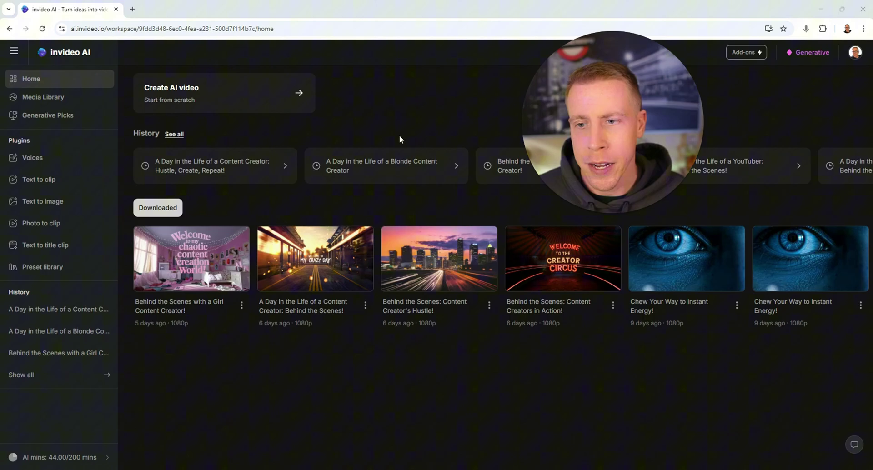
Step: Open Generative Picks and scroll down through the Staff picks grid of example videos
{"action": "left_click", "coordinate": [51, 116]}
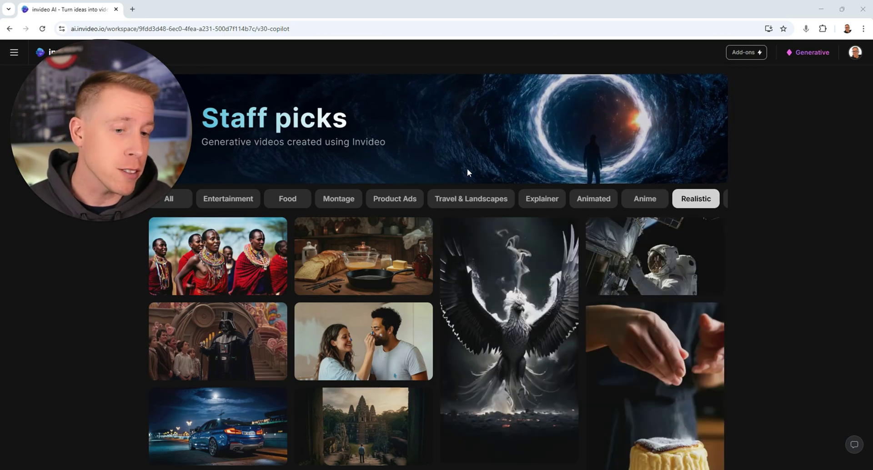
{"action": "scroll", "coordinate": [462, 350], "scroll_direction": "down", "scroll_amount": 3}
{"action": "scroll", "coordinate": [462, 350], "scroll_direction": "down", "scroll_amount": 3}
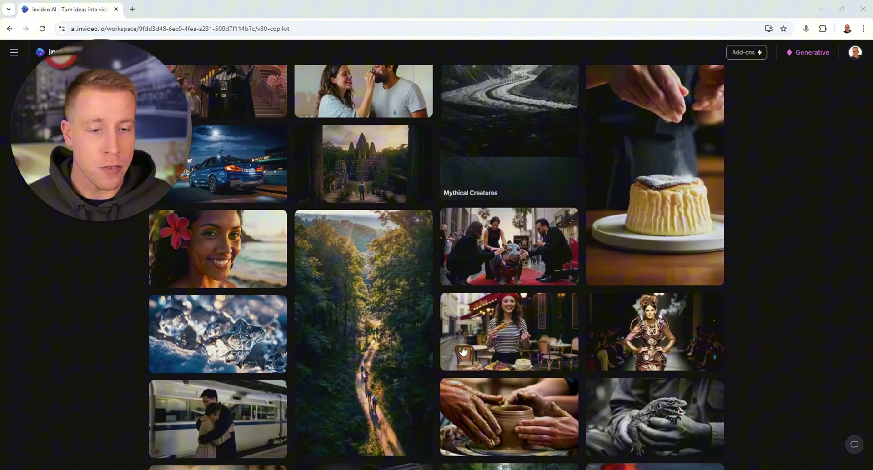
{"action": "scroll", "coordinate": [462, 350], "scroll_direction": "down", "scroll_amount": 2}
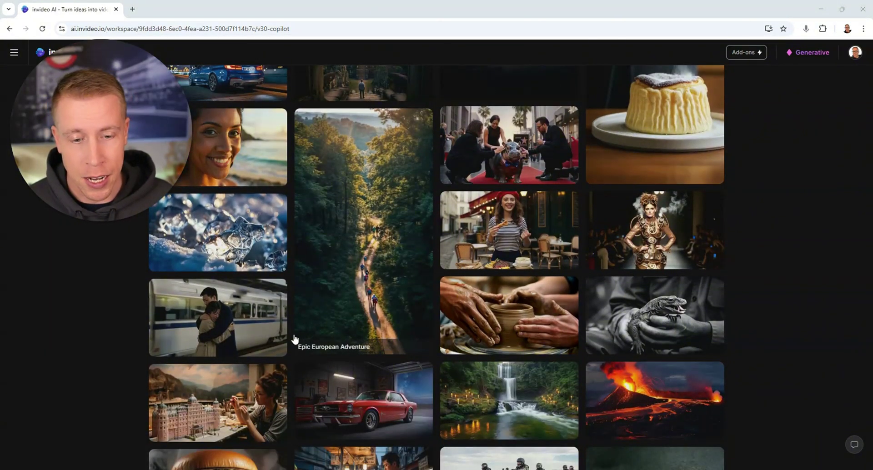
{"action": "scroll", "coordinate": [359, 297], "scroll_direction": "down", "scroll_amount": 2}
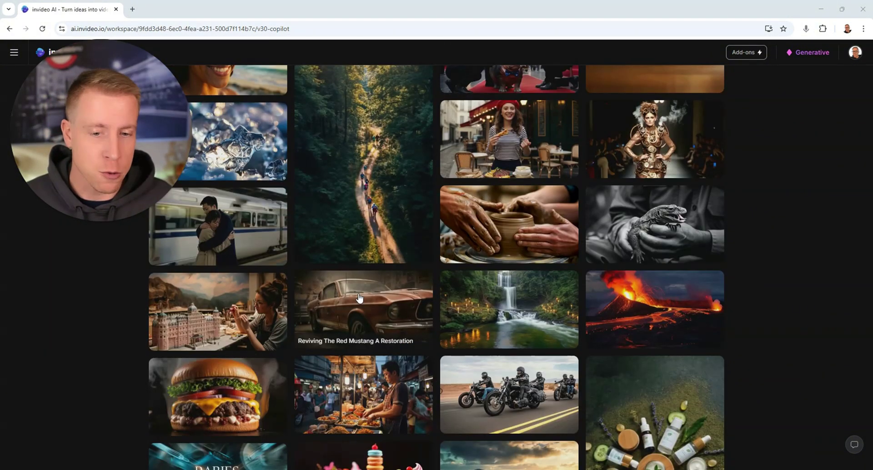
Step: Preview the Reviving The Red Mustang example and its prompt, then return to the top of the gallery
{"action": "left_click", "coordinate": [359, 298]}
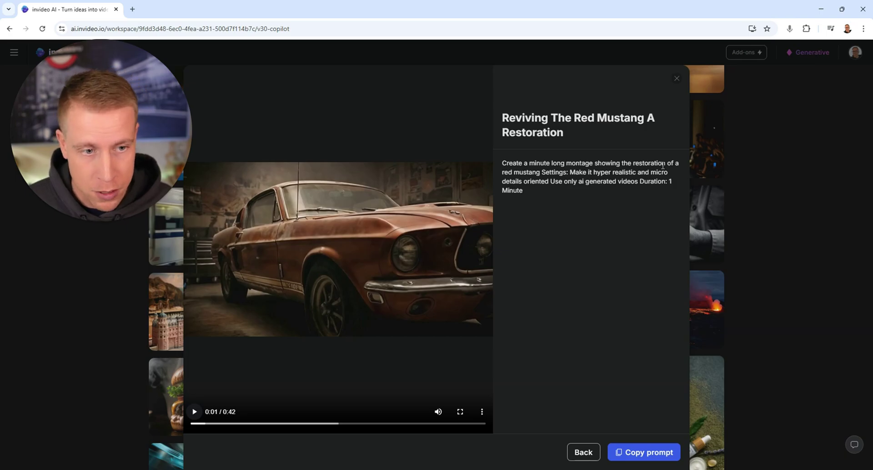
{"action": "left_click", "coordinate": [676, 79]}
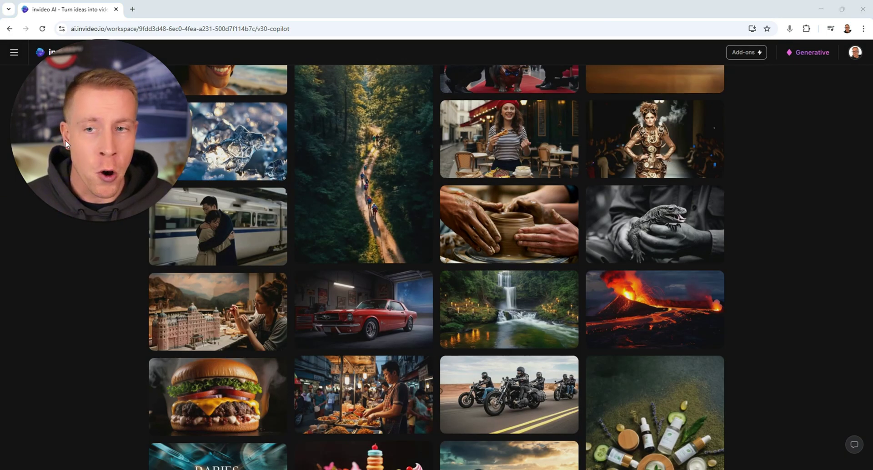
{"action": "scroll", "coordinate": [417, 261], "scroll_direction": "up", "scroll_amount": 6}
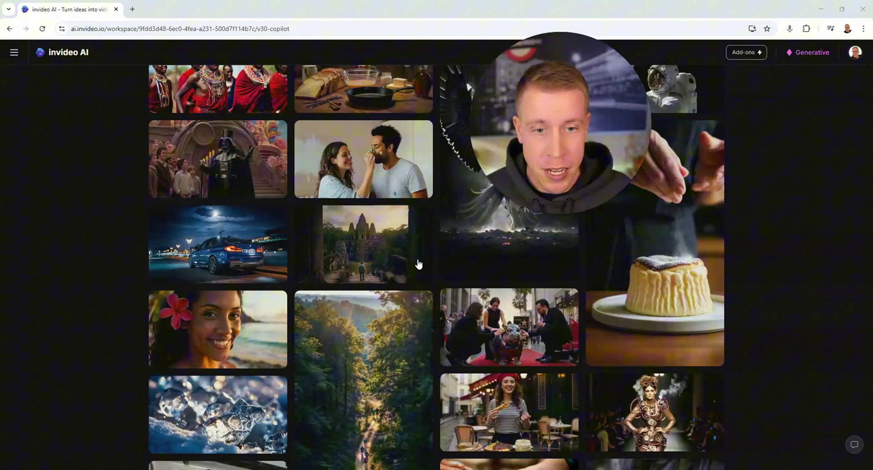
{"action": "scroll", "coordinate": [314, 285], "scroll_direction": "up", "scroll_amount": 3}
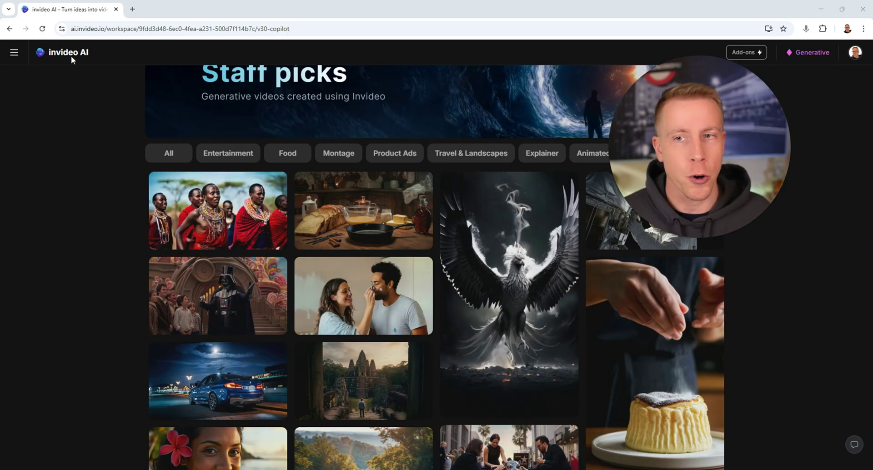
Step: Dictate a prompt about a content creator's day from Home and generate the video brief
{"action": "left_click", "coordinate": [71, 55]}
{"action": "left_click", "coordinate": [71, 56]}
{"action": "left_click", "coordinate": [187, 88]}
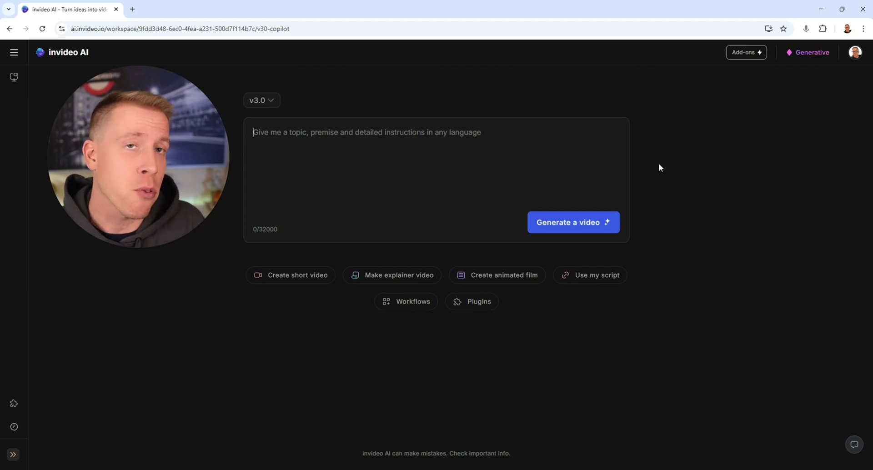
{"action": "key", "text": "alt+l"}
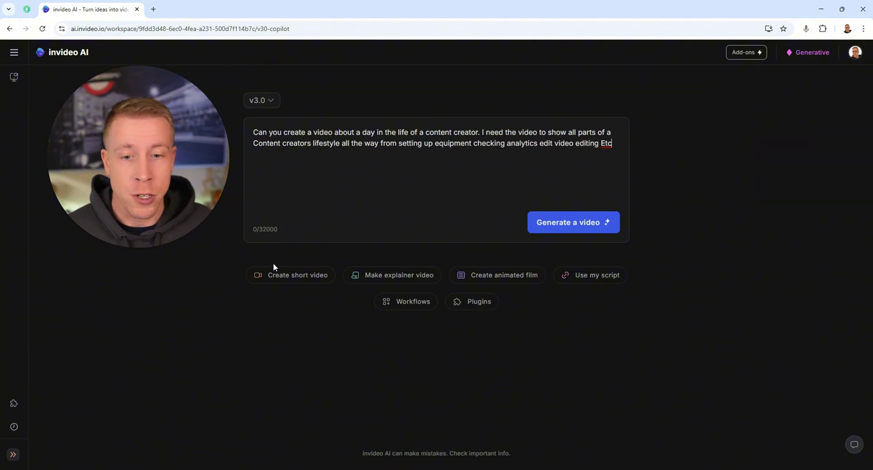
{"action": "left_click", "coordinate": [575, 227]}
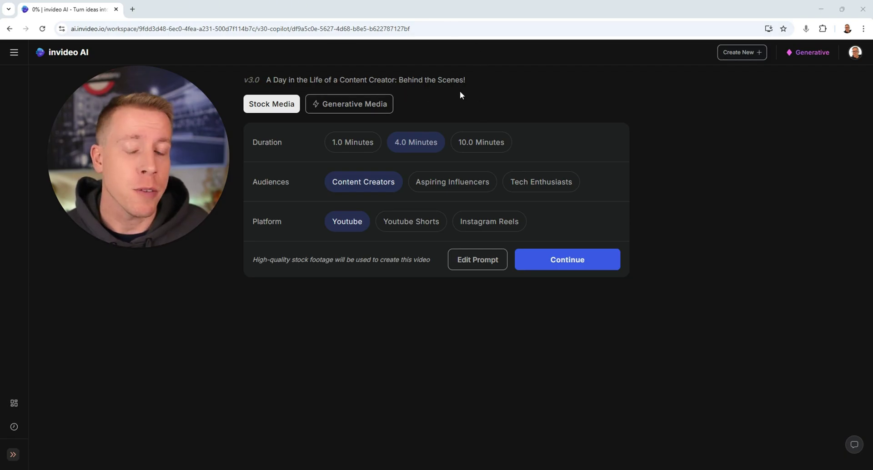
Step: Pick Generative Media instead of Stock Media, then view the Plus, Max and Generative plan prices
{"action": "left_click", "coordinate": [356, 105]}
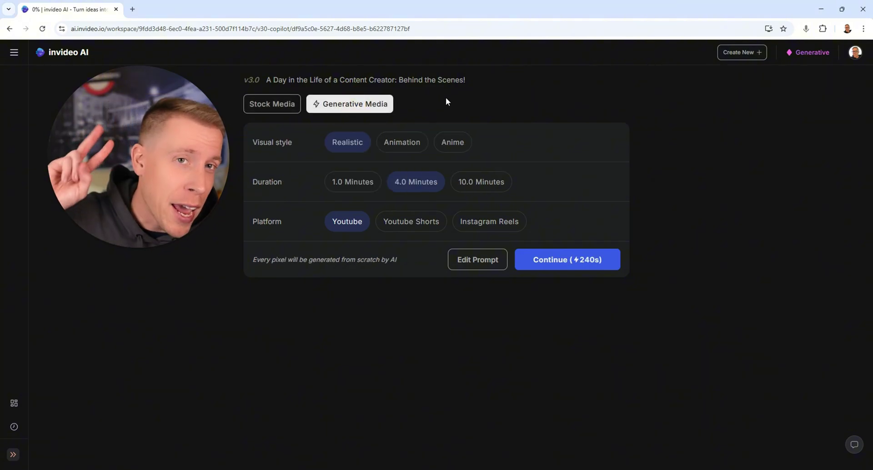
{"action": "left_click", "coordinate": [282, 104]}
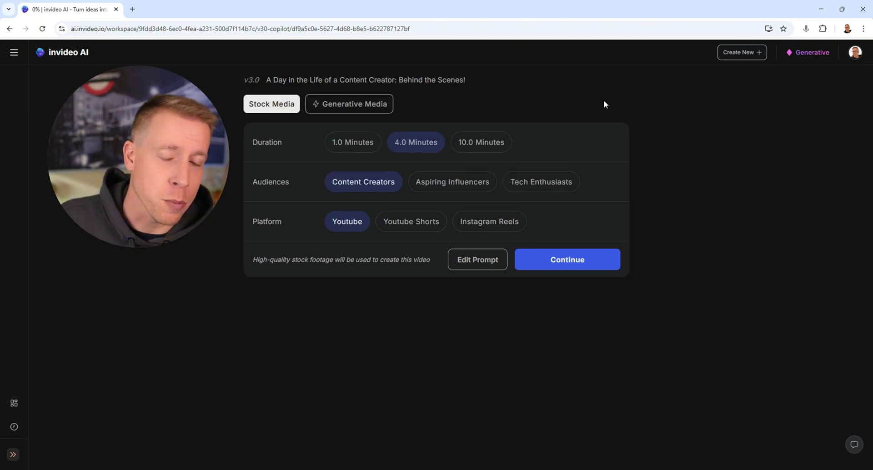
{"action": "left_click", "coordinate": [360, 107]}
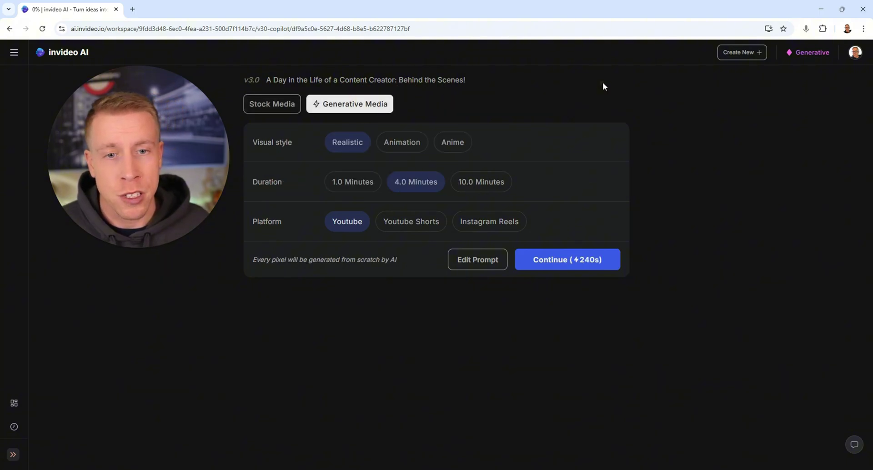
{"action": "left_click", "coordinate": [802, 55]}
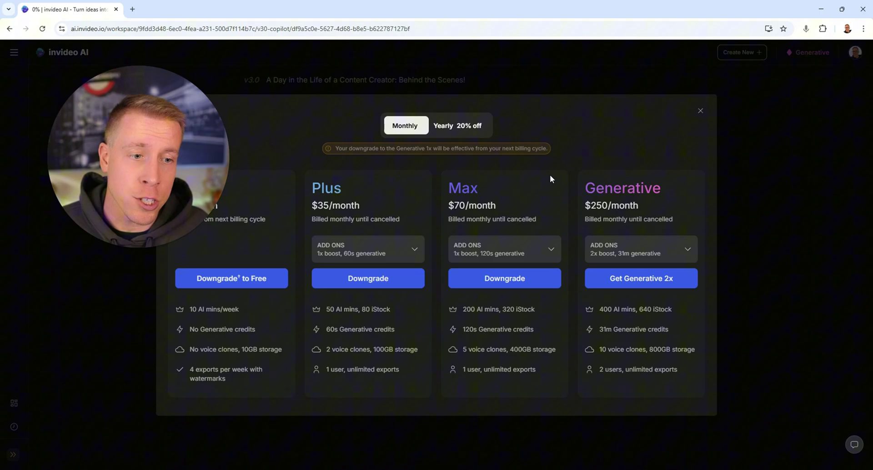
Step: Close the subscription plans pricing dialog
{"action": "left_click", "coordinate": [700, 111]}
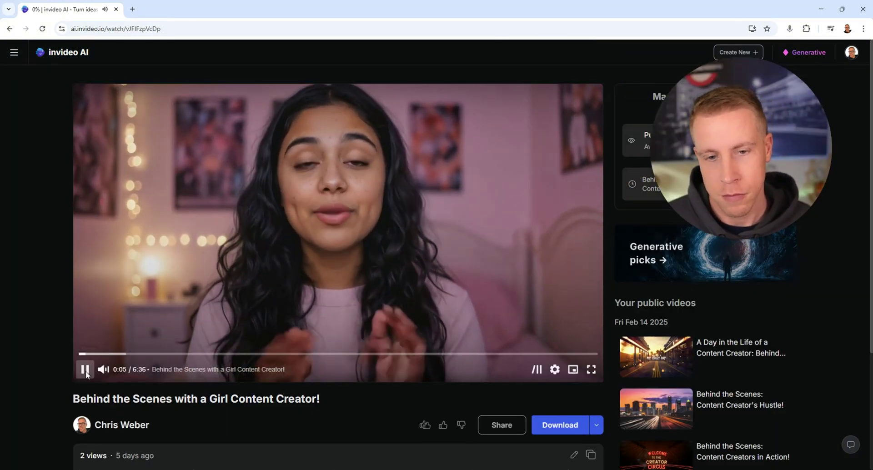
Step: Watch the Behind the Scenes video from 0:27, pause at 0:33, and return to Home
{"action": "left_click", "coordinate": [85, 369]}
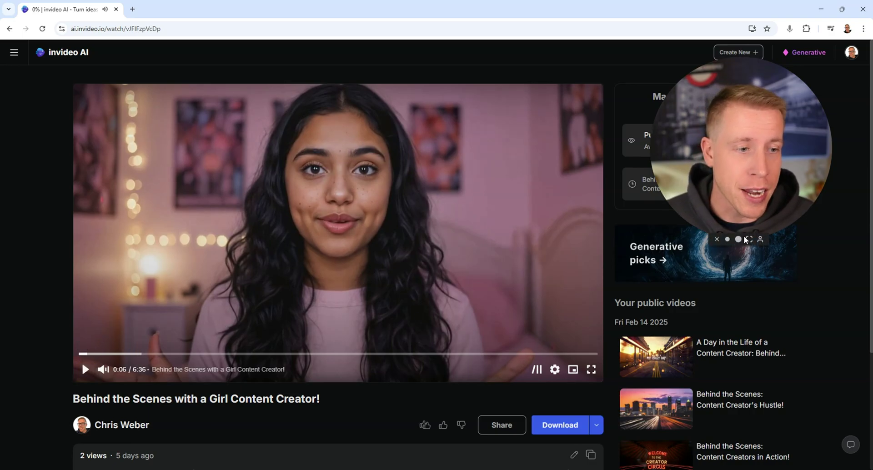
{"action": "left_click_drag", "start_coordinate": [745, 241], "coordinate": [691, 203]}
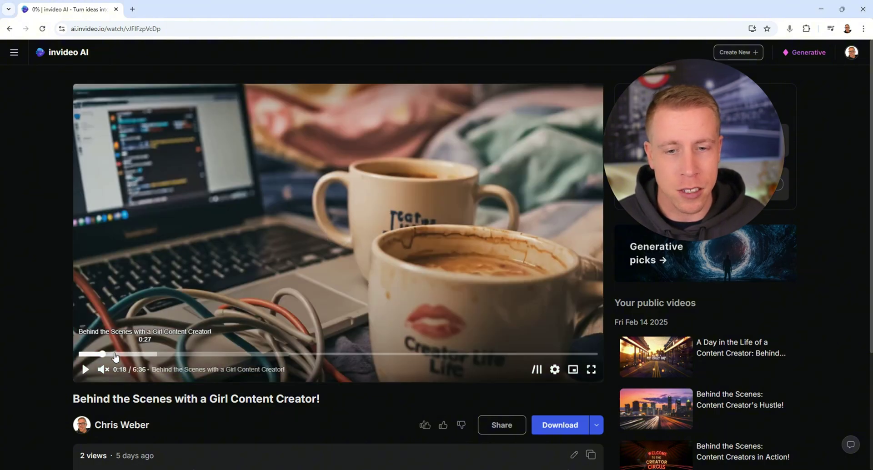
{"action": "left_click", "coordinate": [116, 354]}
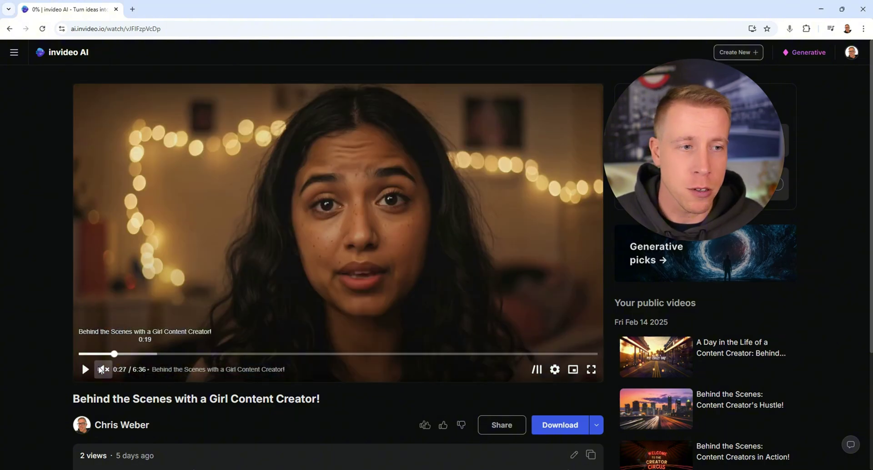
{"action": "left_click", "coordinate": [82, 368]}
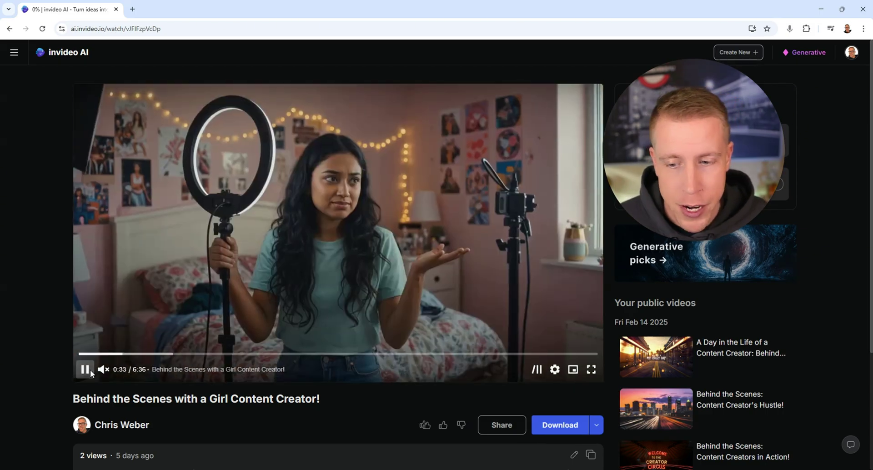
{"action": "left_click", "coordinate": [87, 370]}
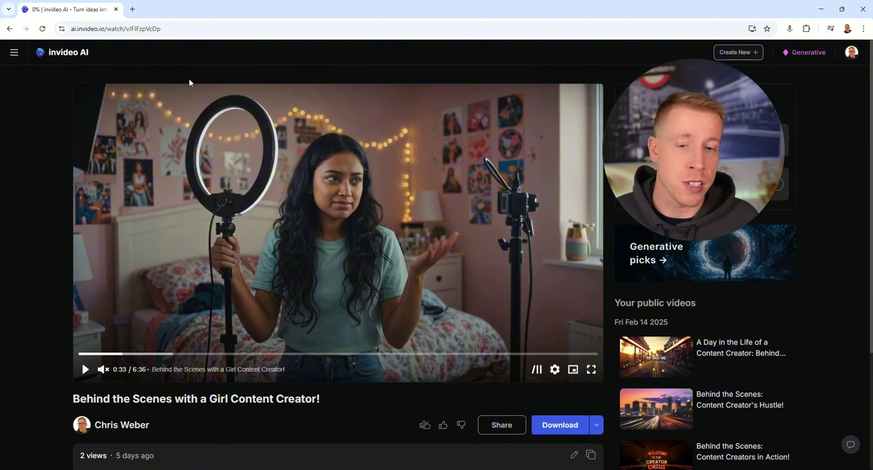
{"action": "left_click", "coordinate": [56, 54]}
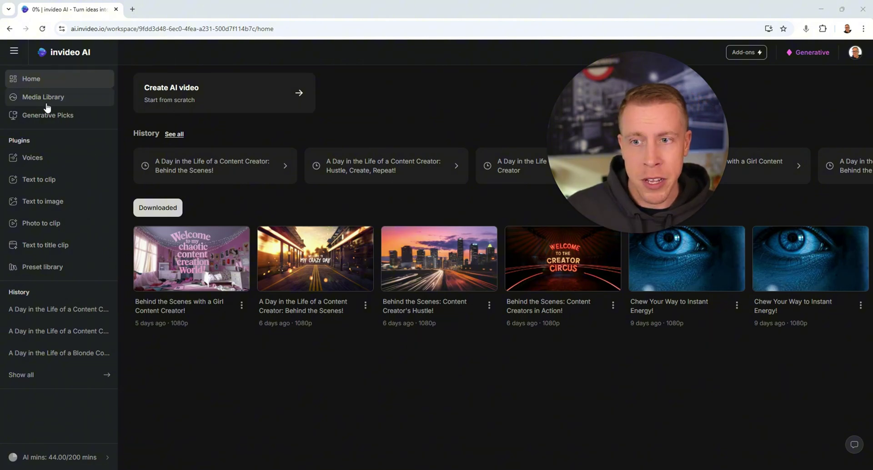
Step: Go to the Text to Clip plugin page via Voices in the sidebar
{"action": "left_click", "coordinate": [41, 161]}
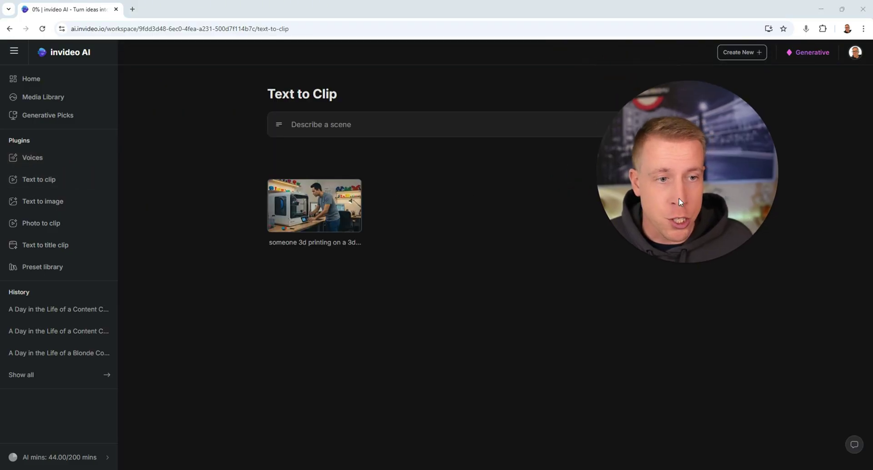
Step: Play the 5-second 3D-printing clip, then switch to the Text to Image plugin
{"action": "left_click", "coordinate": [306, 127]}
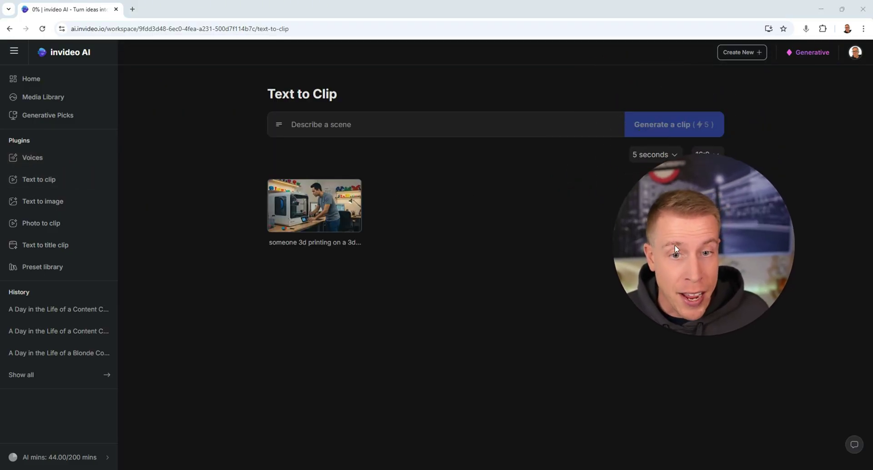
{"action": "left_click", "coordinate": [319, 211]}
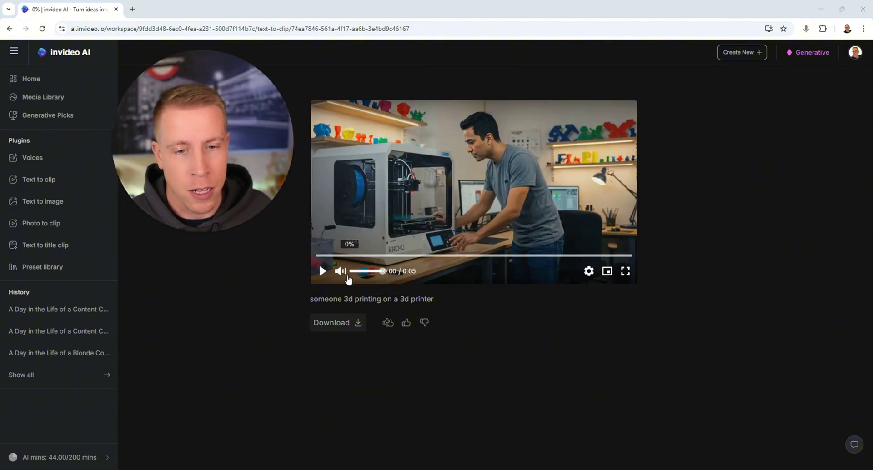
{"action": "left_click", "coordinate": [322, 273]}
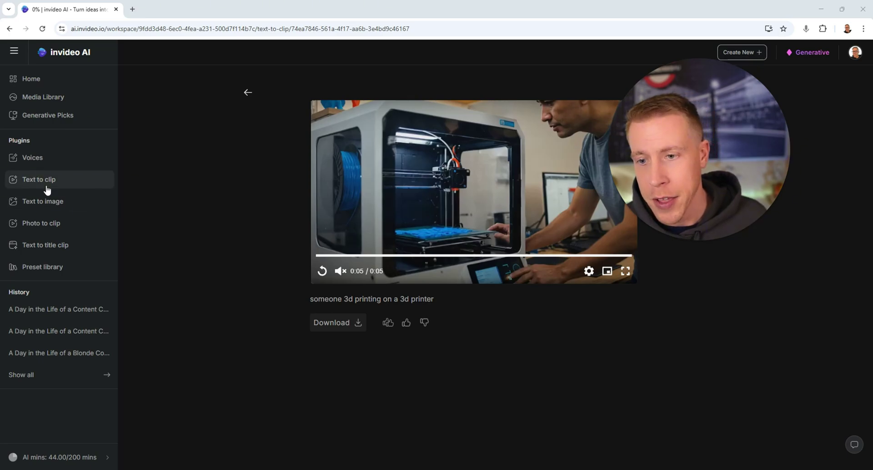
{"action": "left_click", "coordinate": [50, 203]}
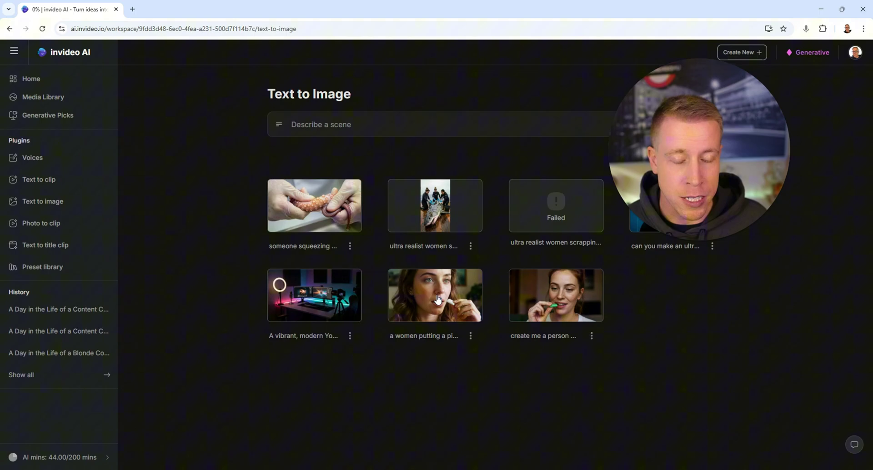
Step: View the image of a woman putting white gum in her mouth, then go to Photo to Clip
{"action": "left_click", "coordinate": [641, 199]}
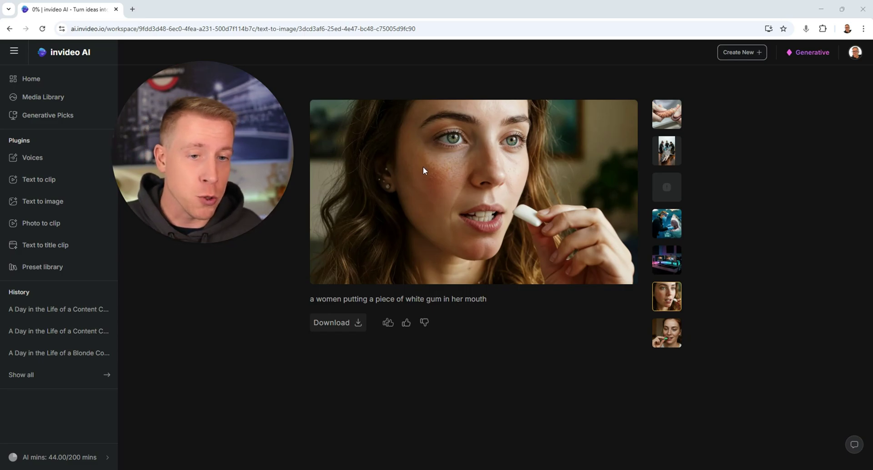
{"action": "left_click", "coordinate": [59, 230]}
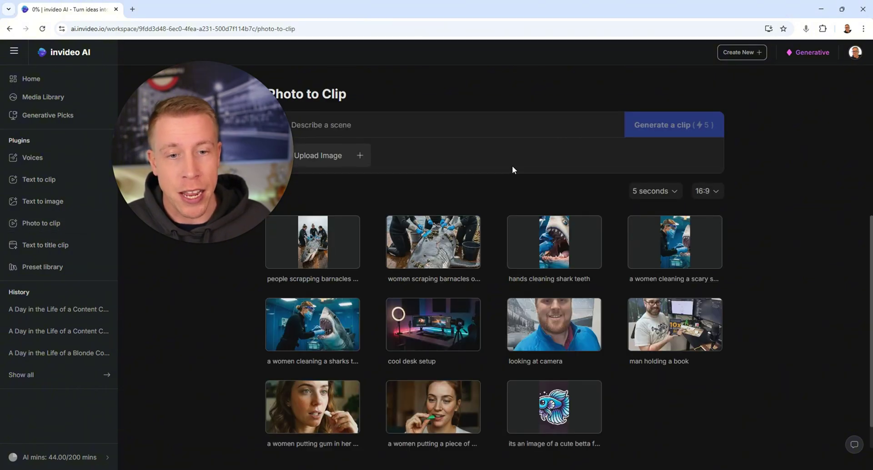
Step: Play the gum clip and the man-holding-a-book clip, then load the shark barnacle-scraping clip
{"action": "left_click", "coordinate": [296, 414]}
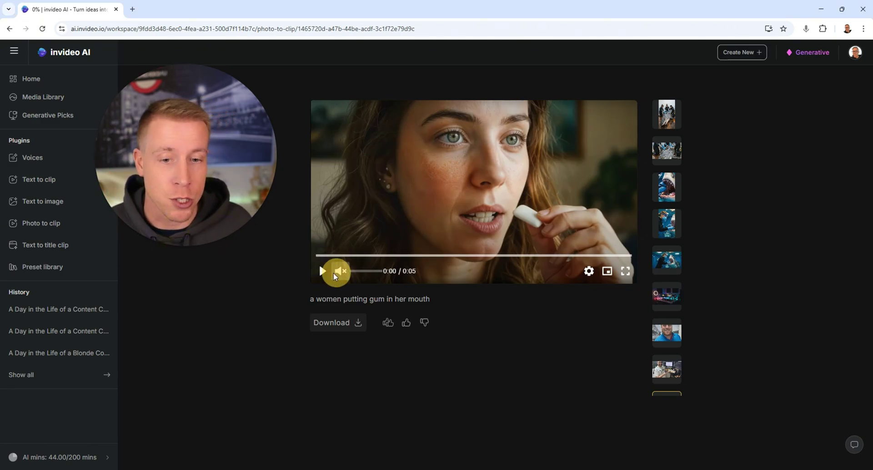
{"action": "left_click", "coordinate": [329, 273]}
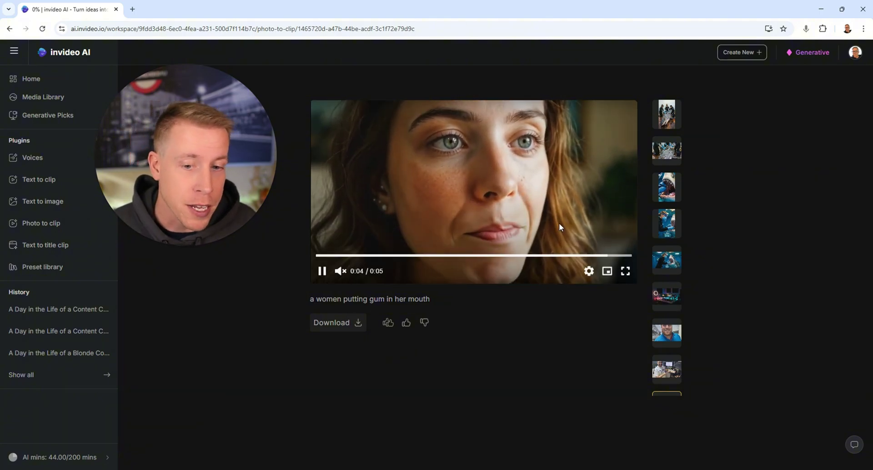
{"action": "left_click", "coordinate": [668, 366]}
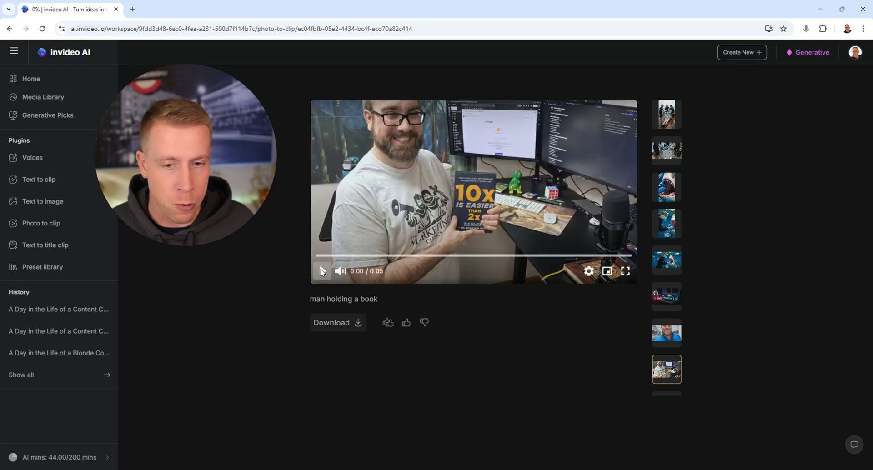
{"action": "left_click", "coordinate": [322, 271]}
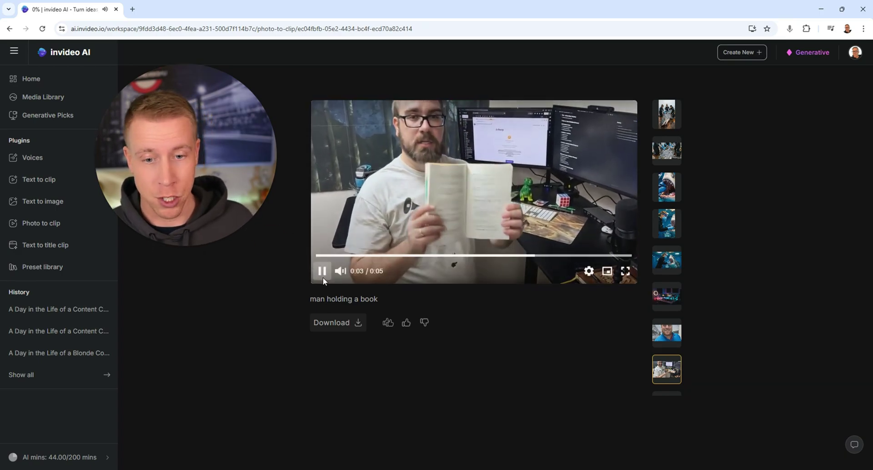
{"action": "left_click", "coordinate": [324, 276]}
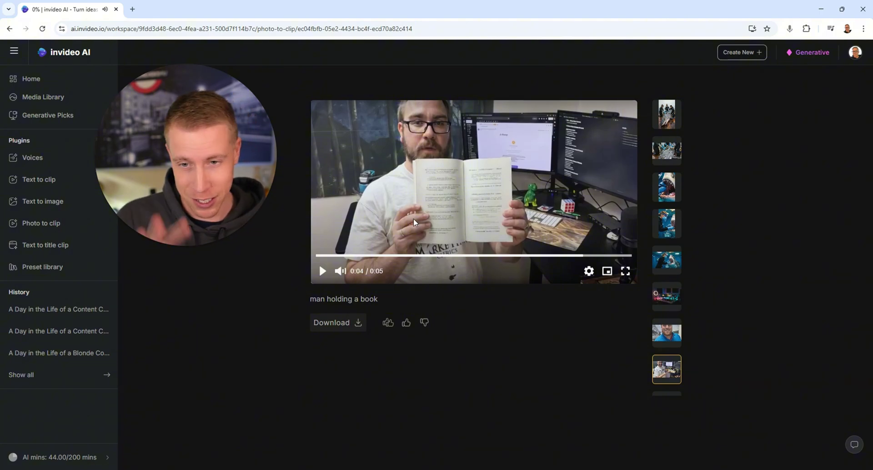
{"action": "mouse_move", "coordinate": [231, 247]}
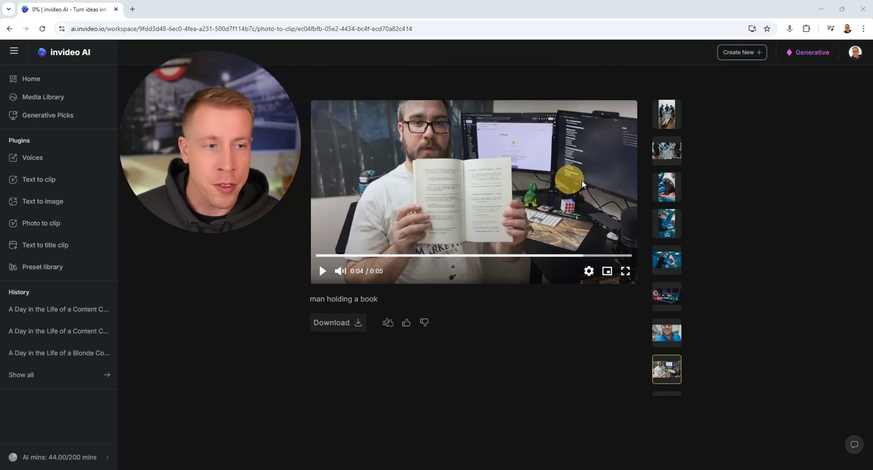
{"action": "left_click", "coordinate": [672, 156]}
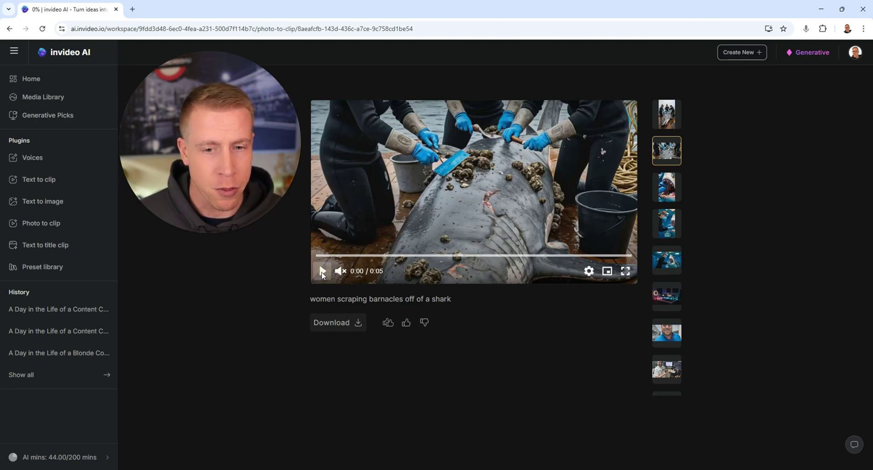
Step: Play the women scraping barnacles off a shark clip through to 0:05
{"action": "left_click", "coordinate": [321, 271]}
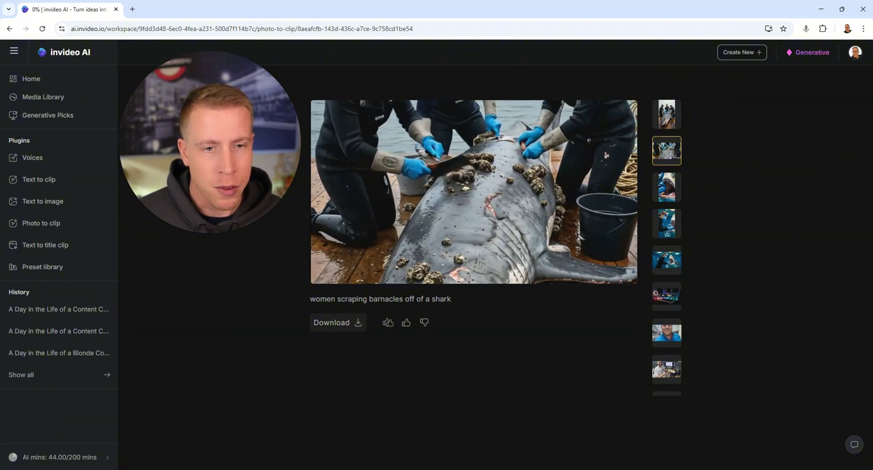